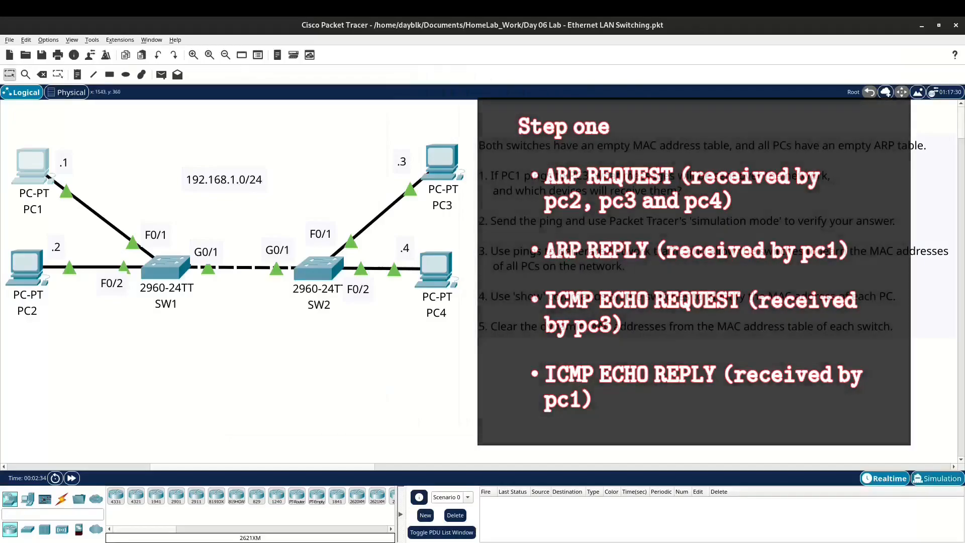
# - Switch to simulation mode and ping 192.168.1.3 from PC1's command prompt
pyautogui.click(937, 478)
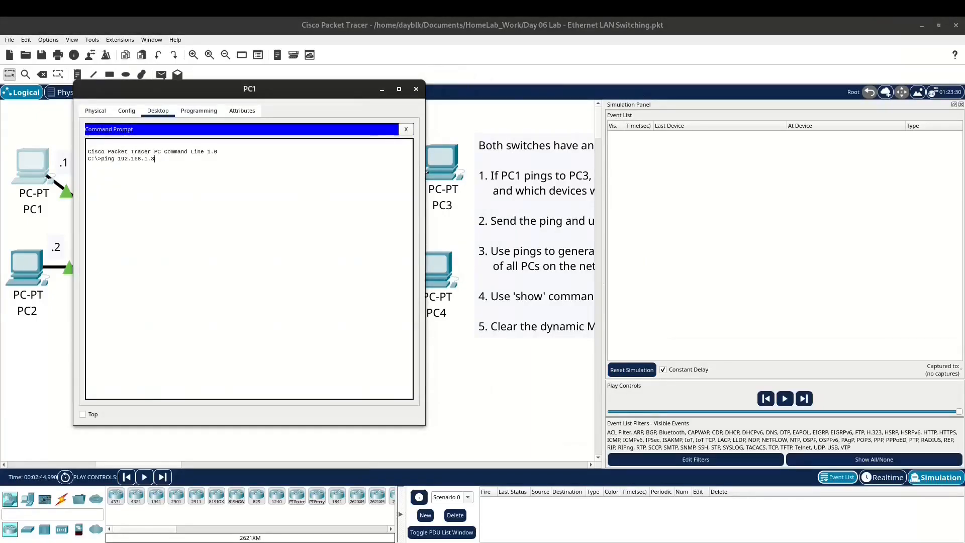
pyautogui.press('Return')
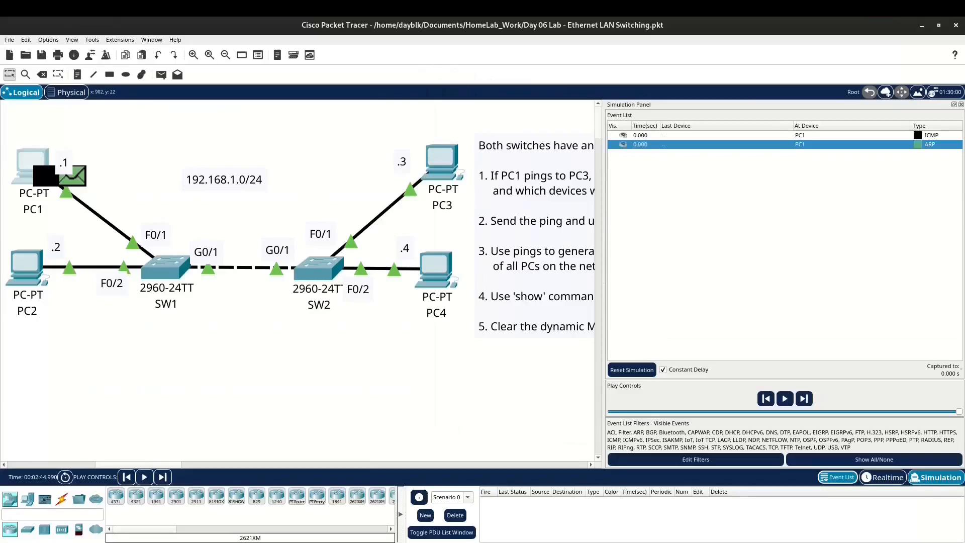
pyautogui.click(926, 135)
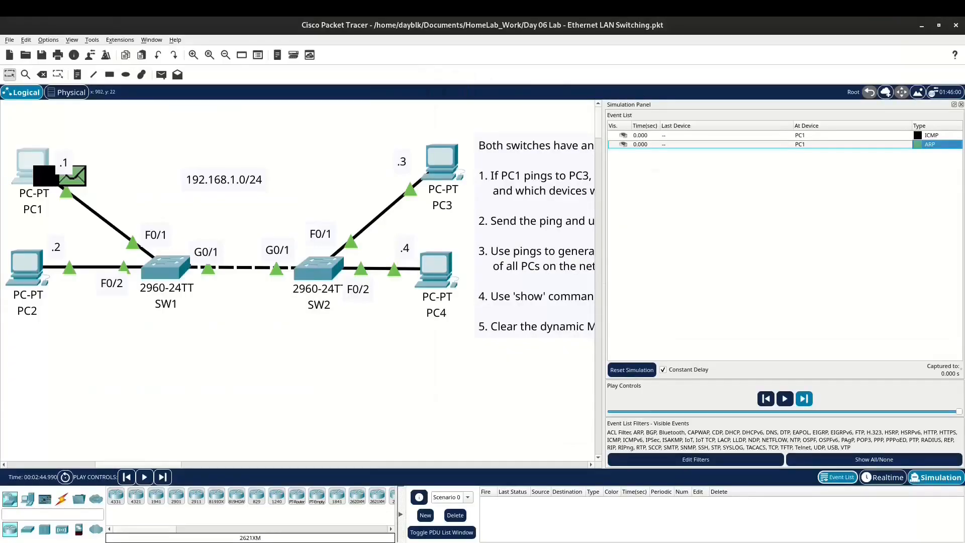
# - Advance the simulation one event at a time through the ARP exchange until the ARP reply reaches PC1
pyautogui.click(803, 398)
pyautogui.click(804, 398)
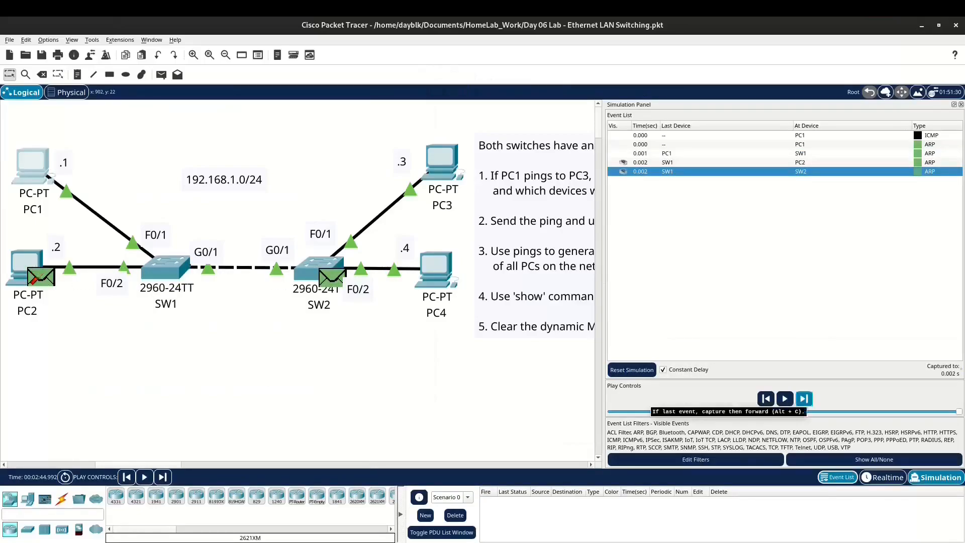
pyautogui.click(804, 398)
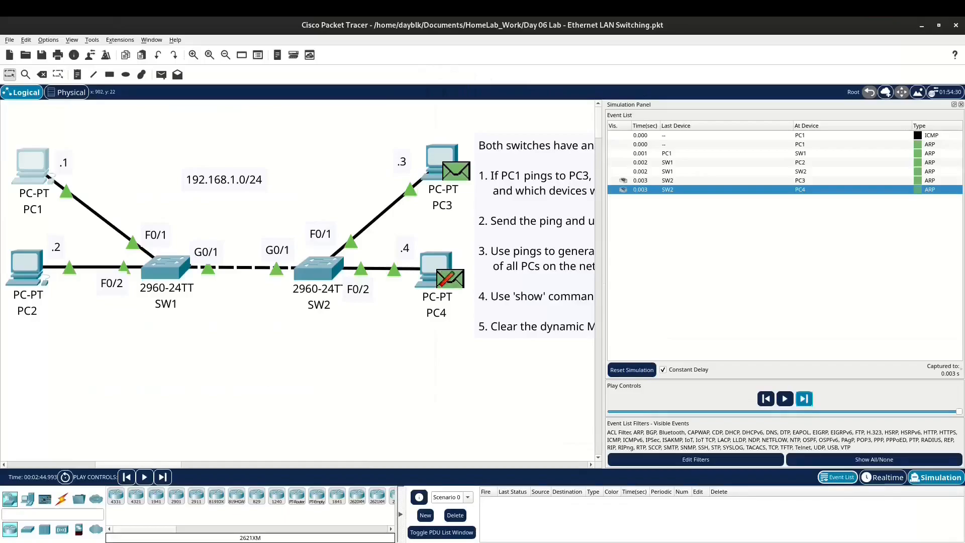
pyautogui.click(803, 399)
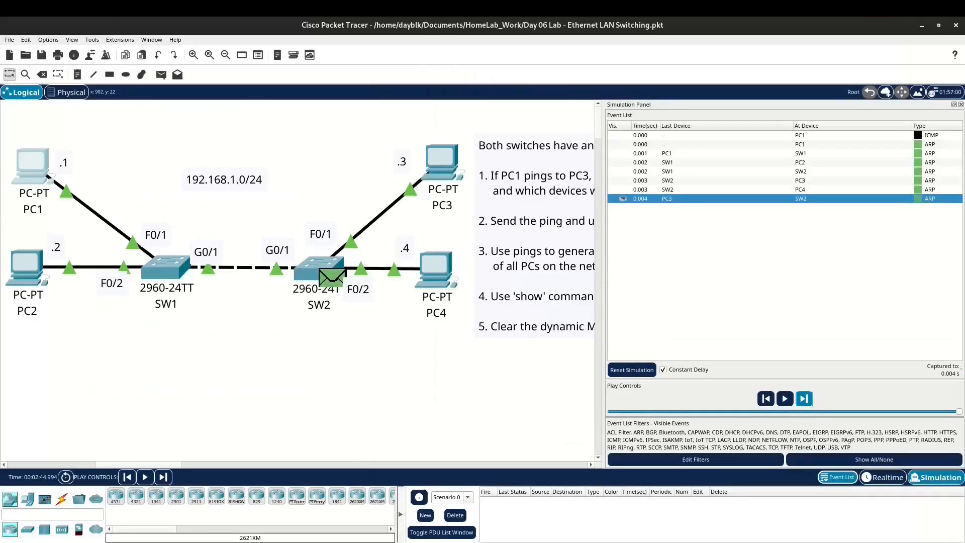
pyautogui.click(804, 398)
pyautogui.click(804, 398)
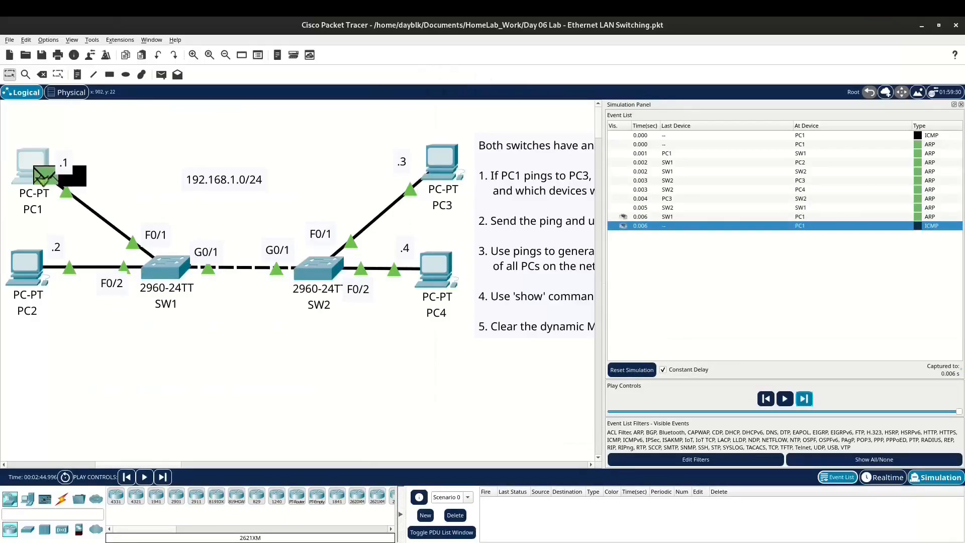
# - Play the remaining ICMP events of the ping automatically and return to realtime mode
pyautogui.click(784, 398)
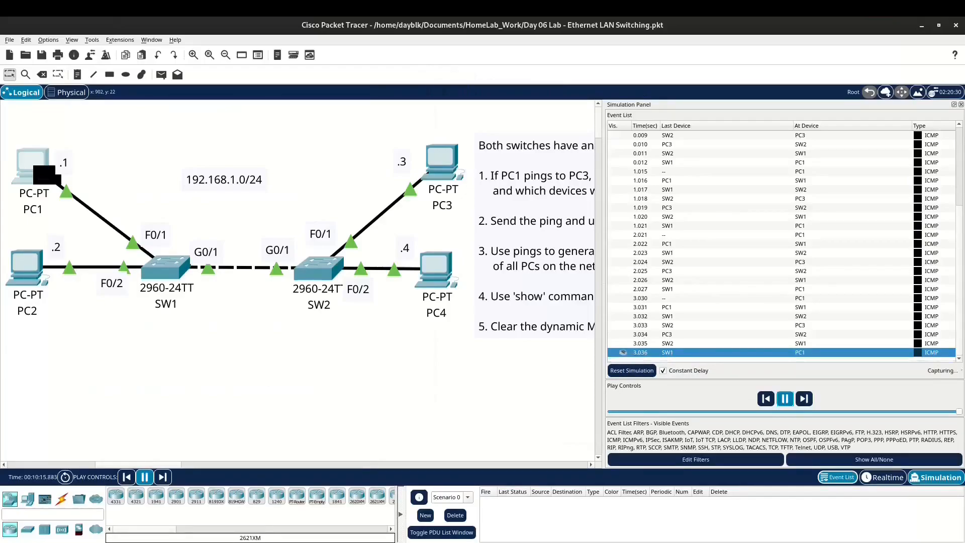
pyautogui.hotkey('shift', 'r')
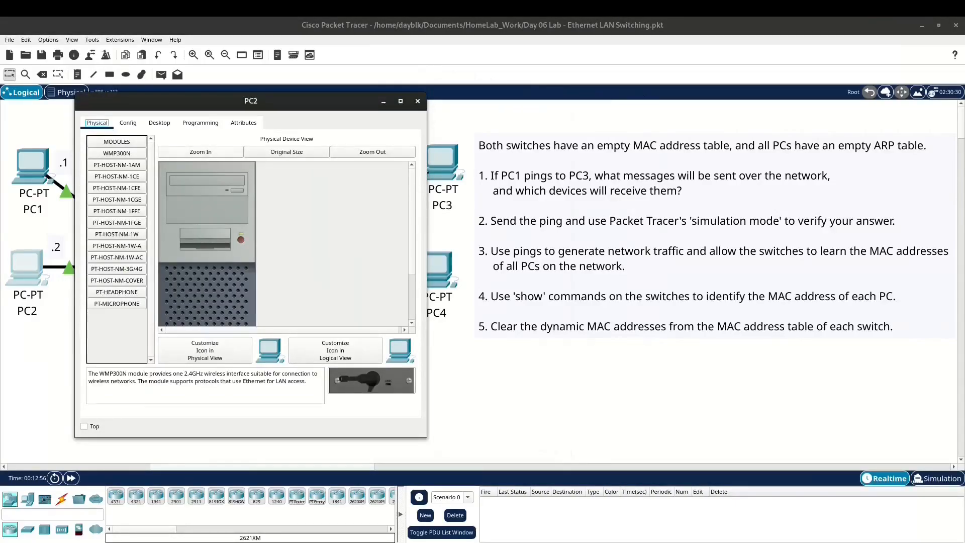
# - Ping 192.168.1.4 from PC2's command prompt and close the PC2 window
pyautogui.click(159, 123)
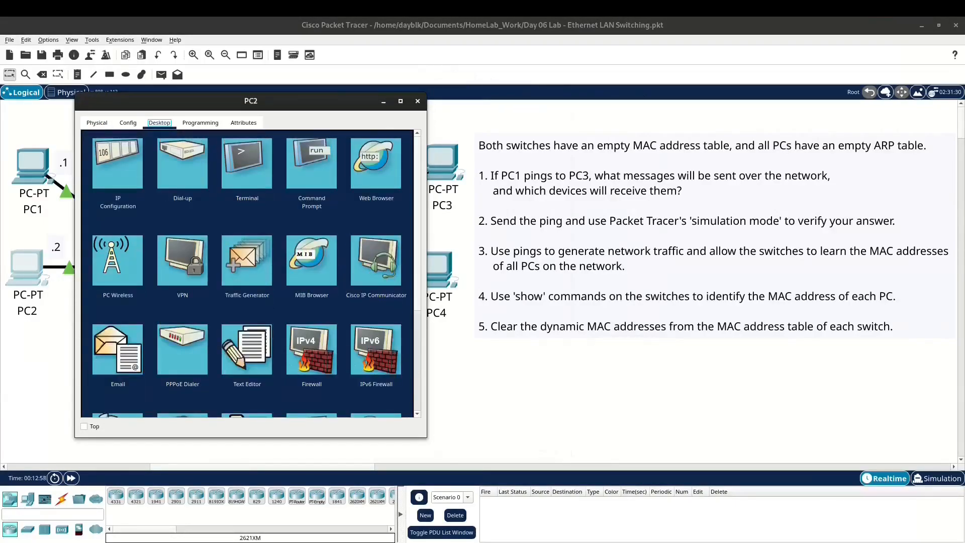
pyautogui.click(312, 166)
pyautogui.write('ping')
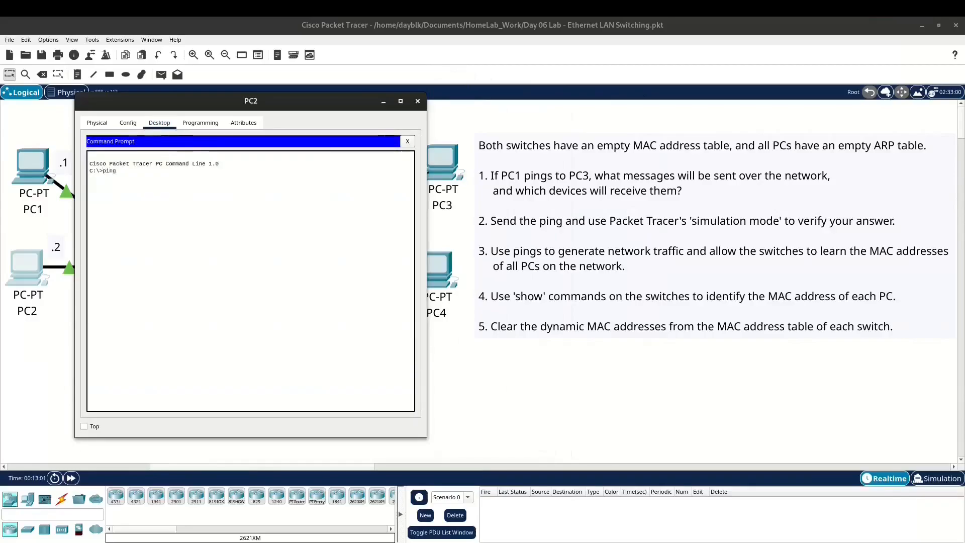
pyautogui.write(' 19')
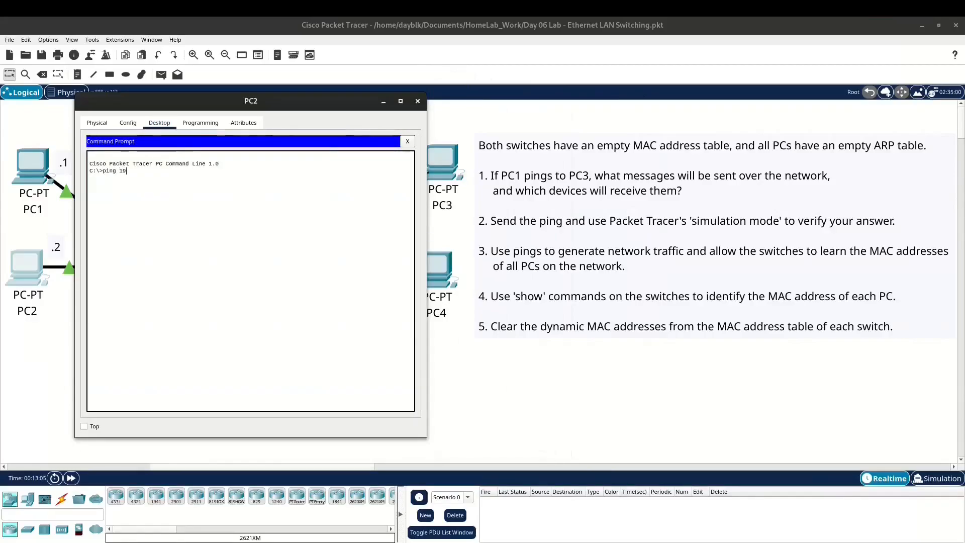
pyautogui.write('2.168.1.4')
pyautogui.press('Return')
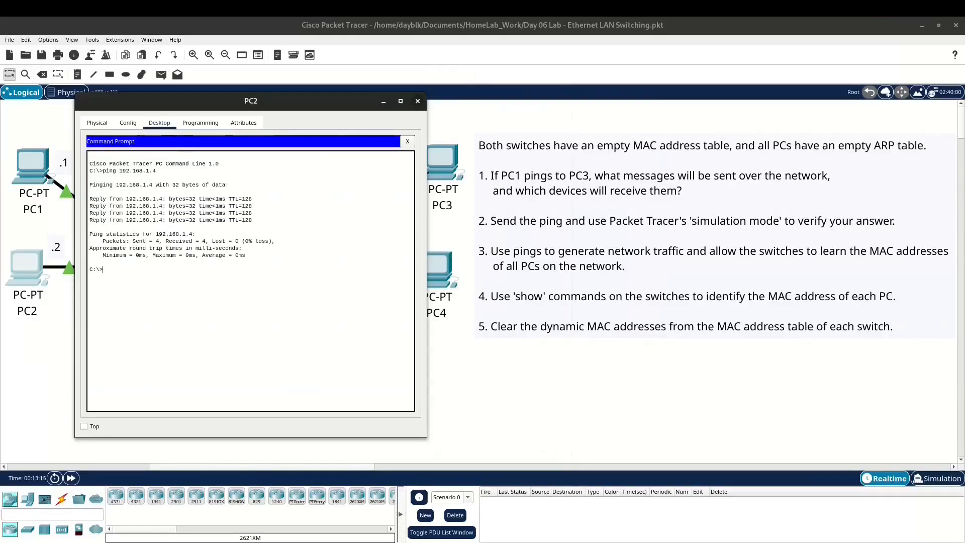
pyautogui.click(417, 101)
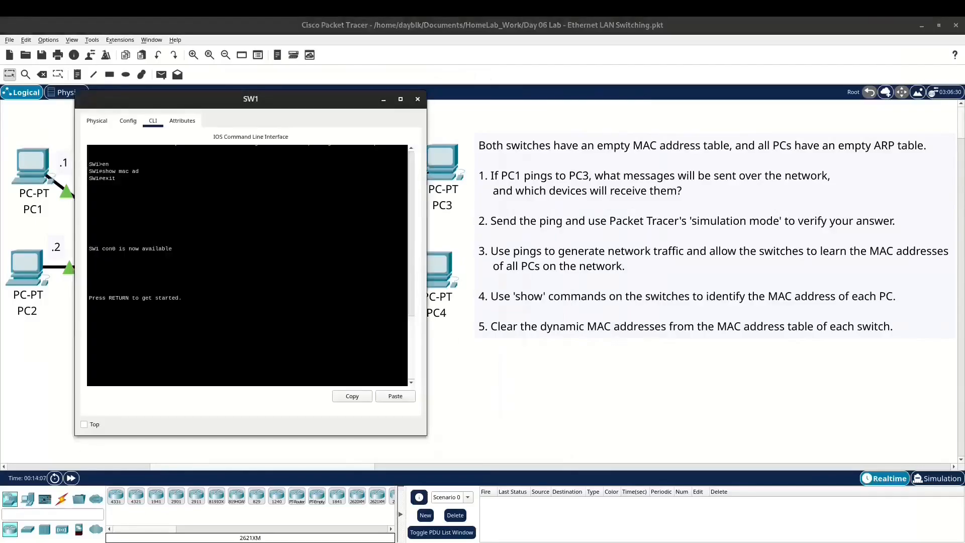
# - Enter privileged mode on SW1 and display its MAC table with "show mac address-table"
pyautogui.press('Return')
pyautogui.write('en')
pyautogui.press('Return')
pyautogui.write('show ')
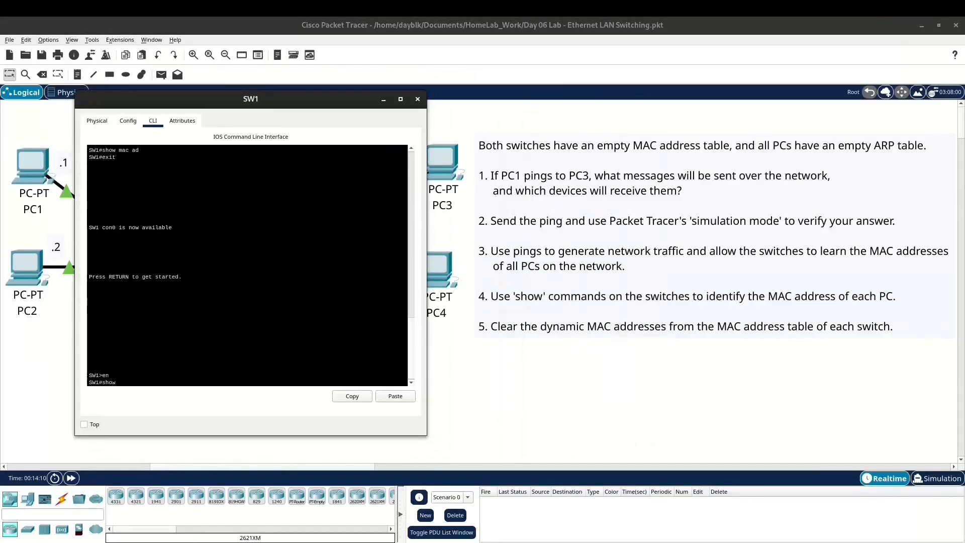
pyautogui.write('mac ad')
pyautogui.press('Tab')
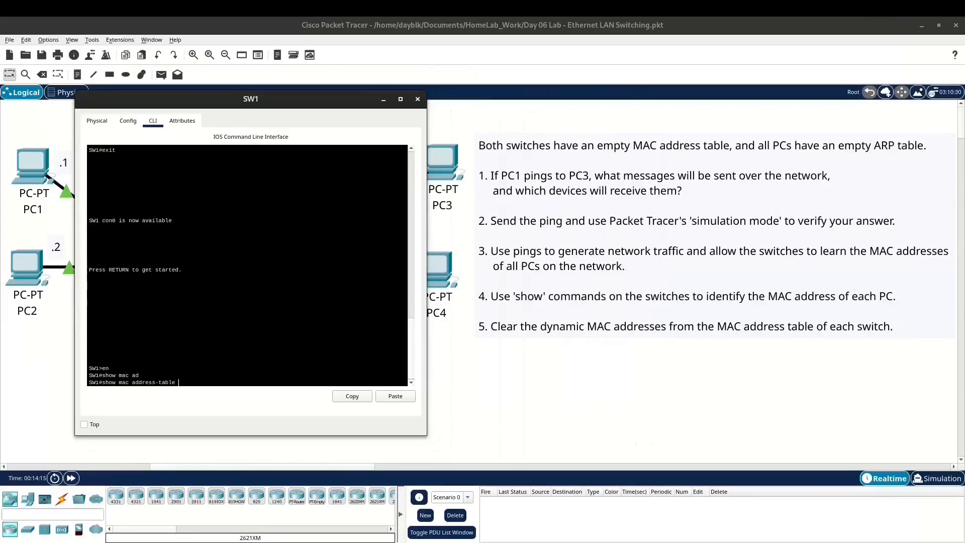
pyautogui.press('Return')
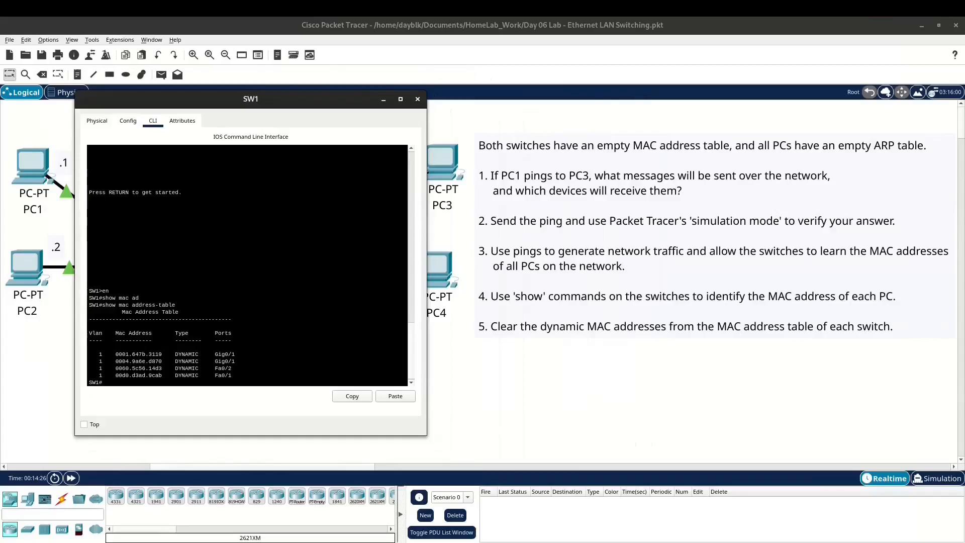
# - Open SW2's command line, enter privileged mode and run "show mac address-table"
pyautogui.click(383, 99)
pyautogui.click(319, 269)
pyautogui.click(136, 115)
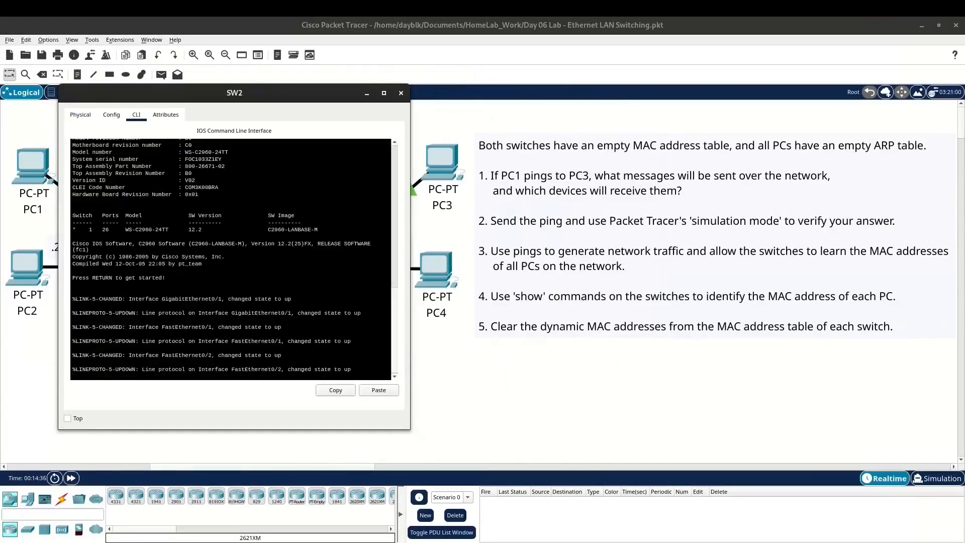
pyautogui.press('Return')
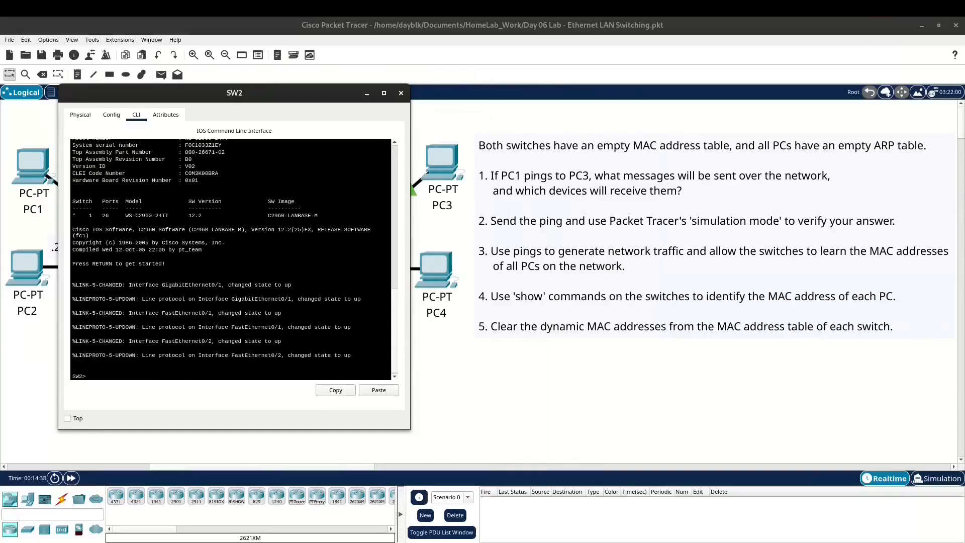
pyautogui.write('en')
pyautogui.press('Return')
pyautogui.write('s')
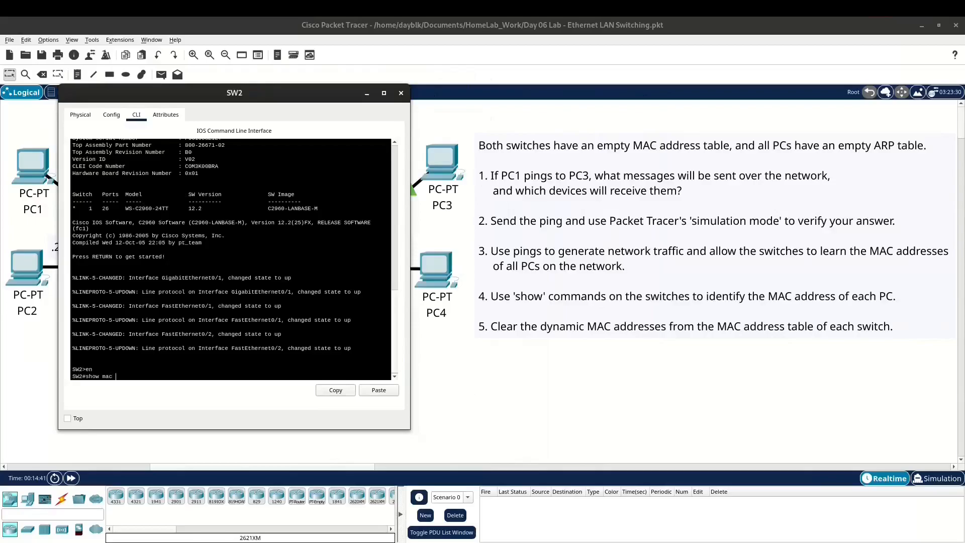
pyautogui.write('how mac')
pyautogui.press('Tab')
pyautogui.press('Return')
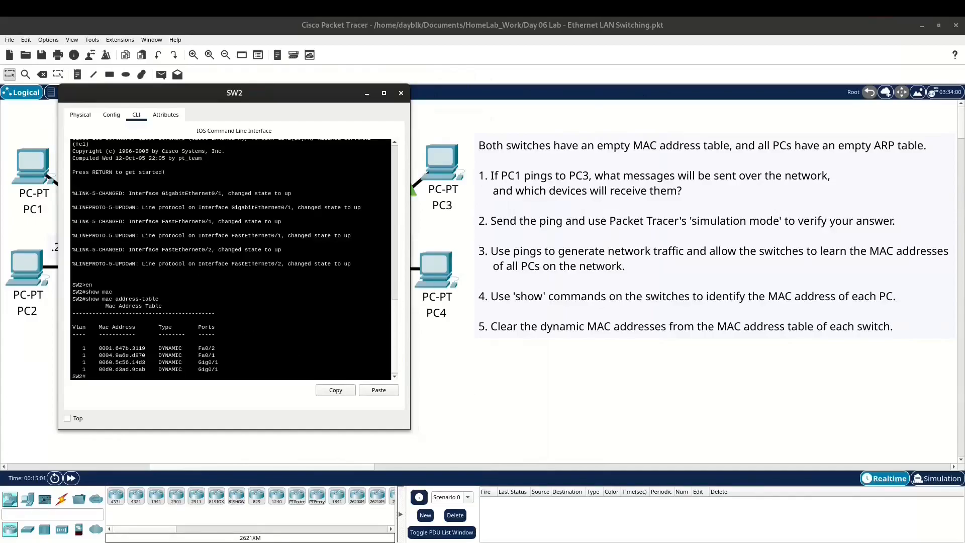
# - Remove the learned addresses on SW2 with "clear mac address-table dynamic"
pyautogui.write('clear mac')
pyautogui.press('Tab')
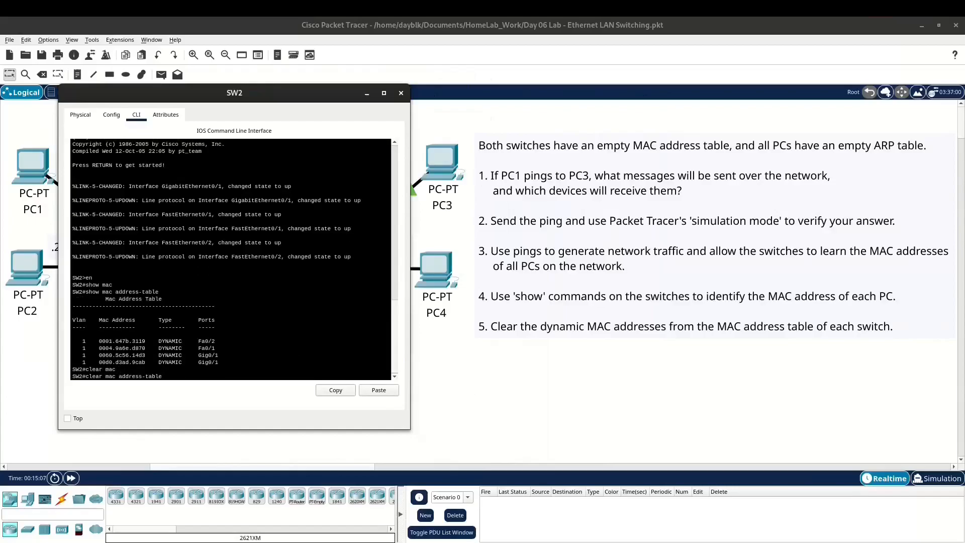
pyautogui.write('y')
pyautogui.press('Tab')
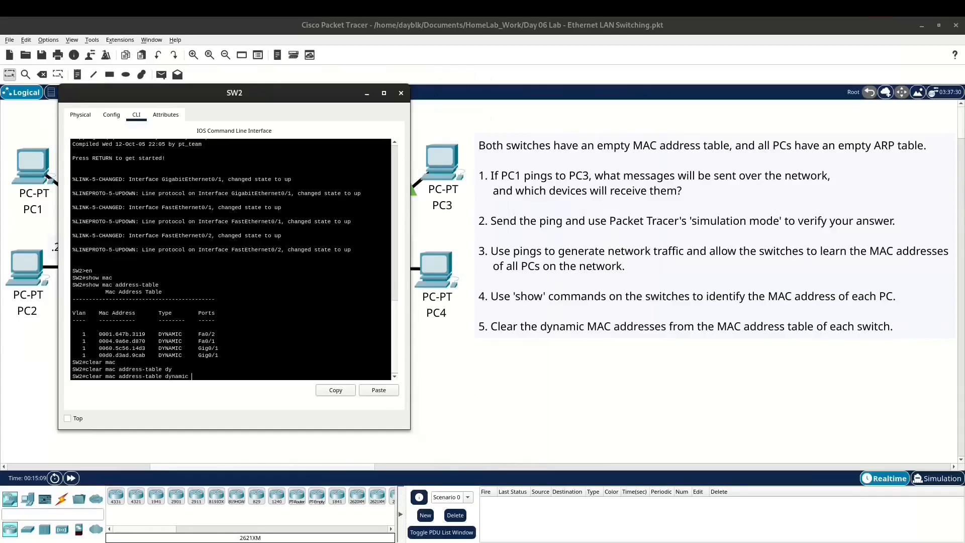
pyautogui.press('Return')
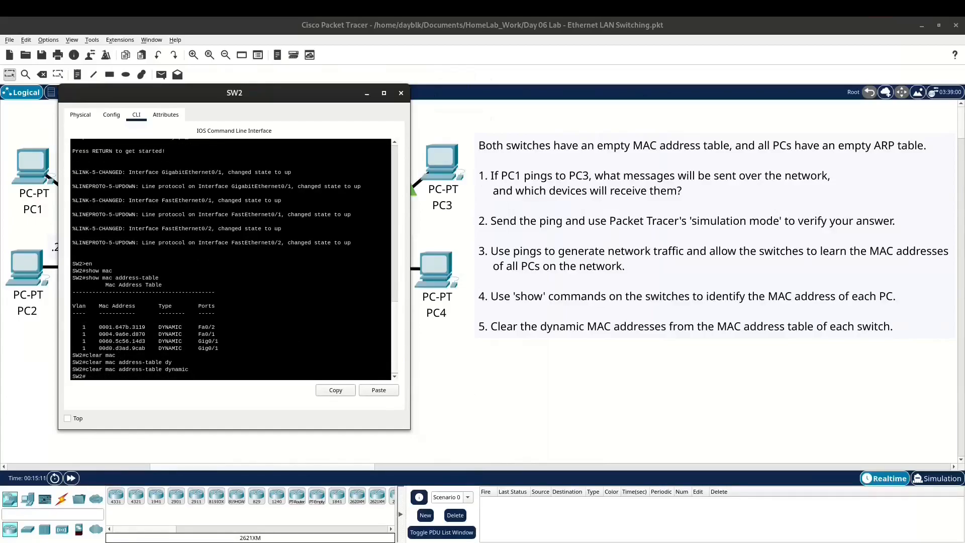
# - Display SW2's MAC address table again to check the clearing, and minimize the SW2 window
pyautogui.press('Up')
pyautogui.press('Up')
pyautogui.press('Up')
pyautogui.press('Up')
pyautogui.press('Return')
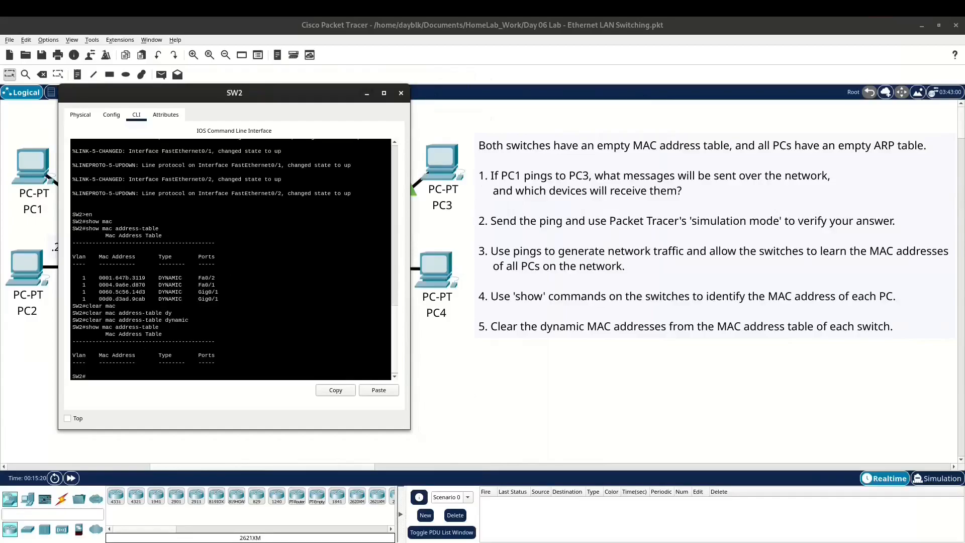
pyautogui.click(367, 93)
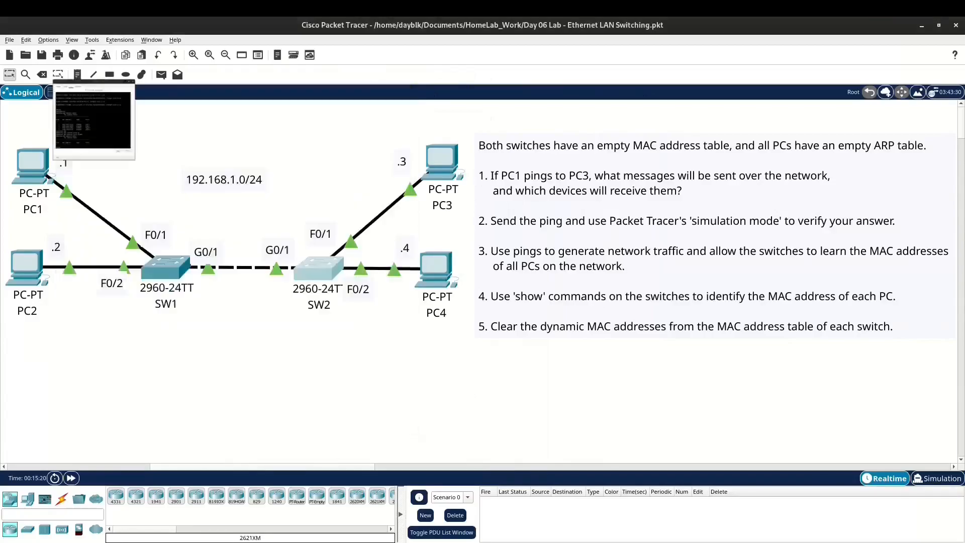
# - Reopen SW1's command line and run "clear mac address-table dynamic"
pyautogui.click(165, 263)
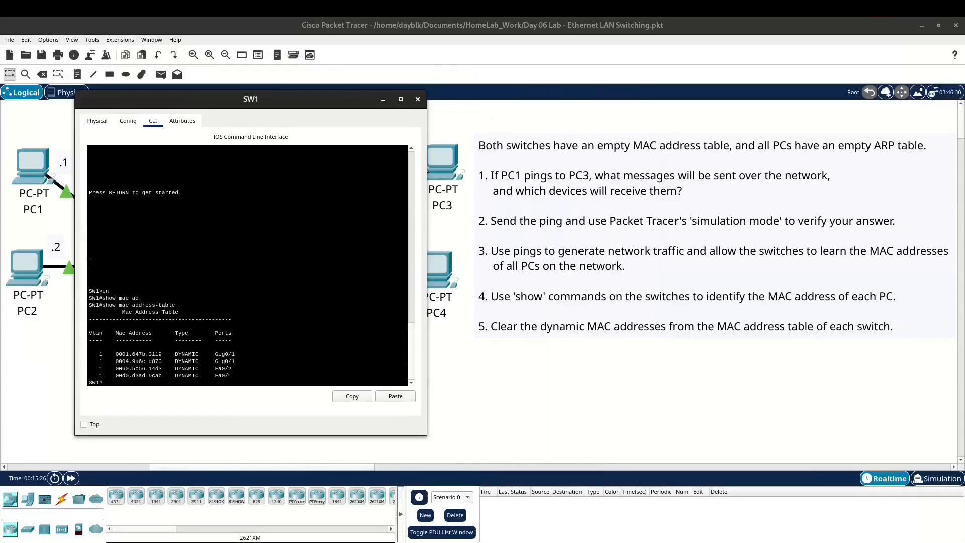
pyautogui.write('s')
pyautogui.press('BackSpace')
pyautogui.write('clear mac')
pyautogui.press('Tab')
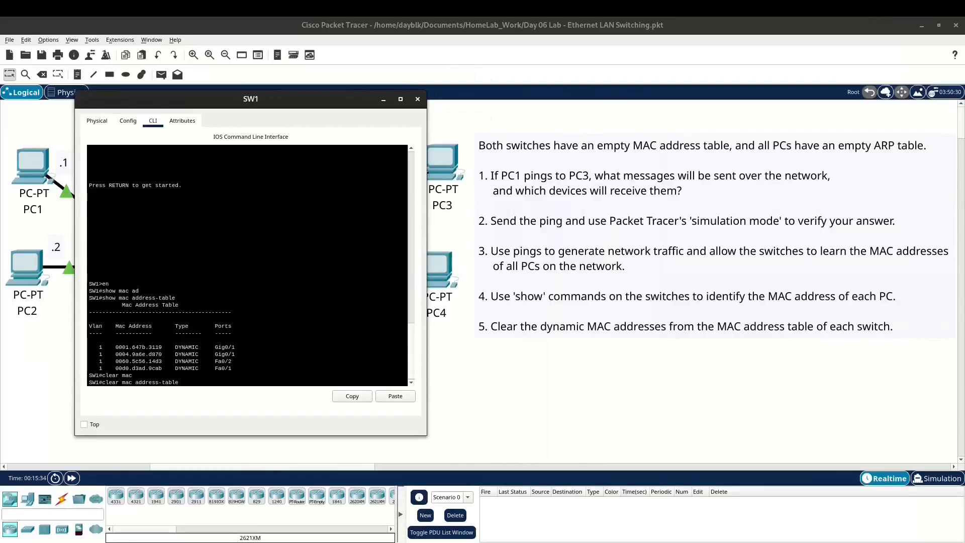
pyautogui.write('dy')
pyautogui.press('Tab')
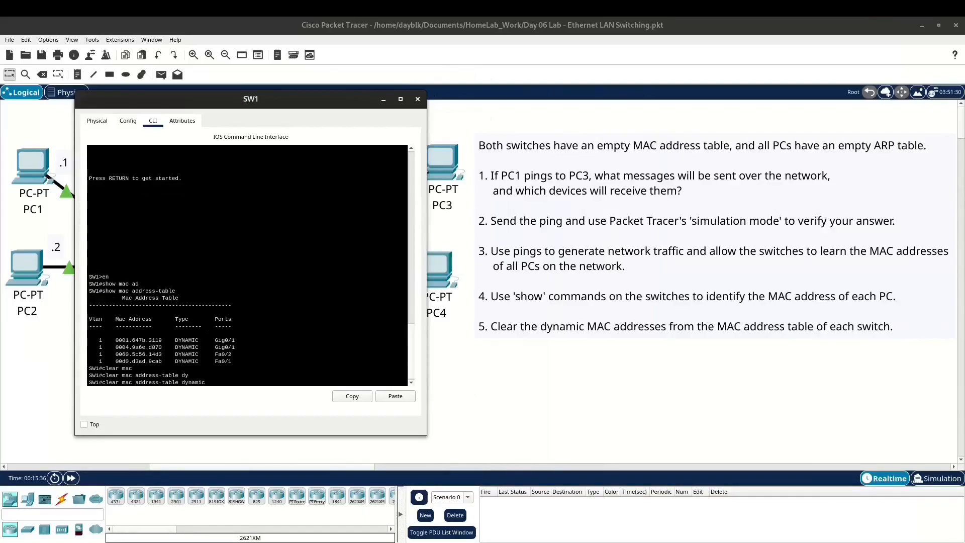
pyautogui.press('Return')
# - Display SW1's MAC address table again to check the clearing, and minimize the SW1 window
pyautogui.press('Up')
pyautogui.press('Up')
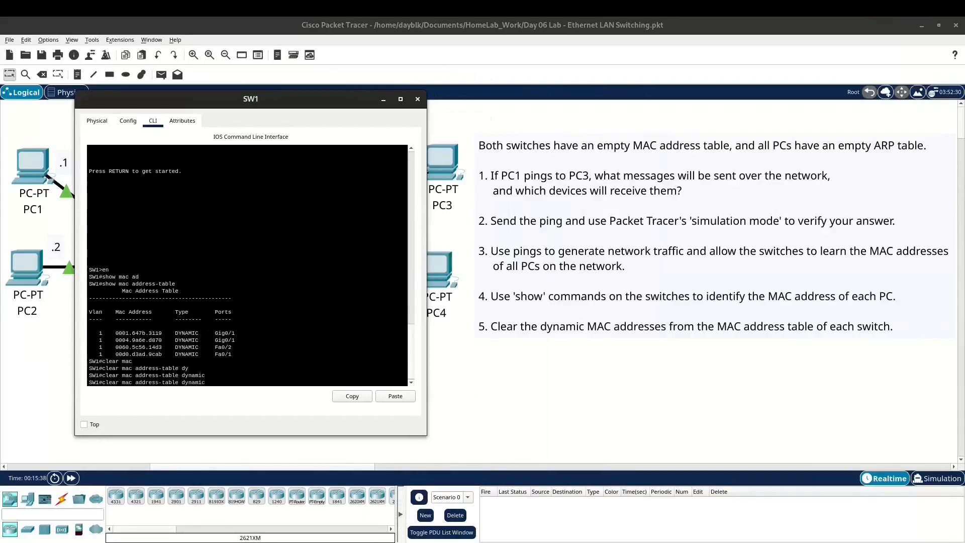
pyautogui.press('Return')
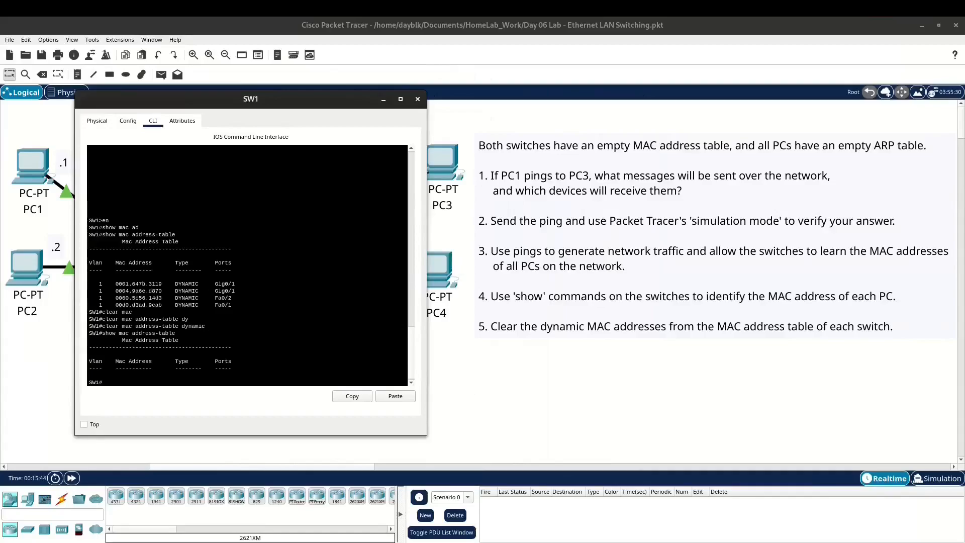
pyautogui.click(383, 99)
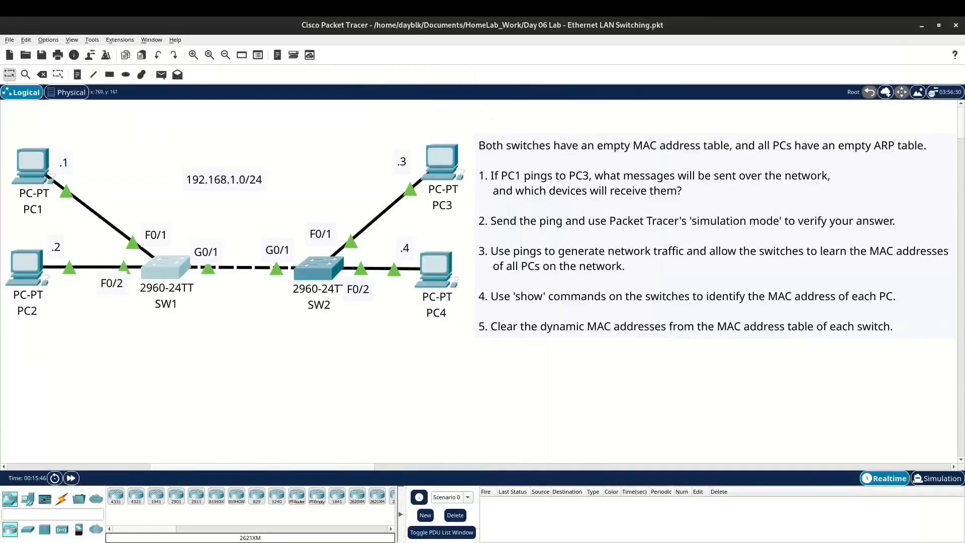